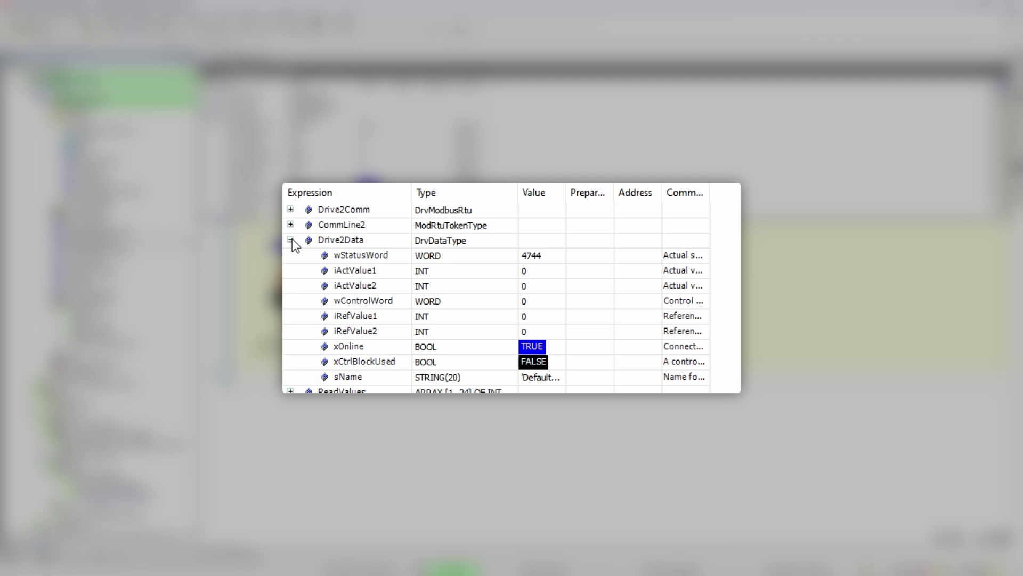
Collapse the Drive2Data structure and expand the ReadValues array in the online variable list
{"action": "scroll", "coordinate": [292, 243], "scroll_direction": "down", "scroll_amount": 1}
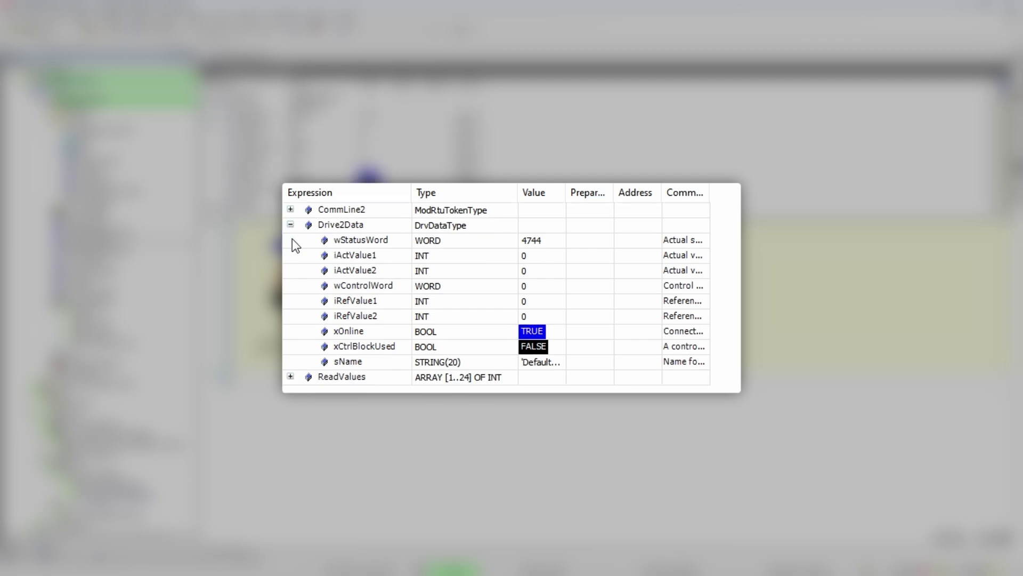
{"action": "left_click", "coordinate": [290, 225]}
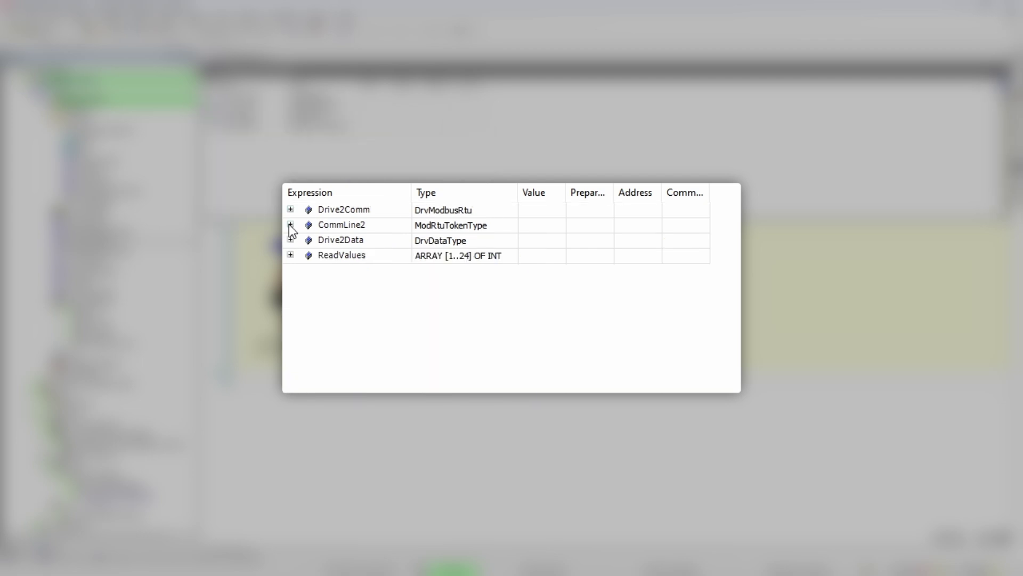
{"action": "left_click", "coordinate": [291, 256]}
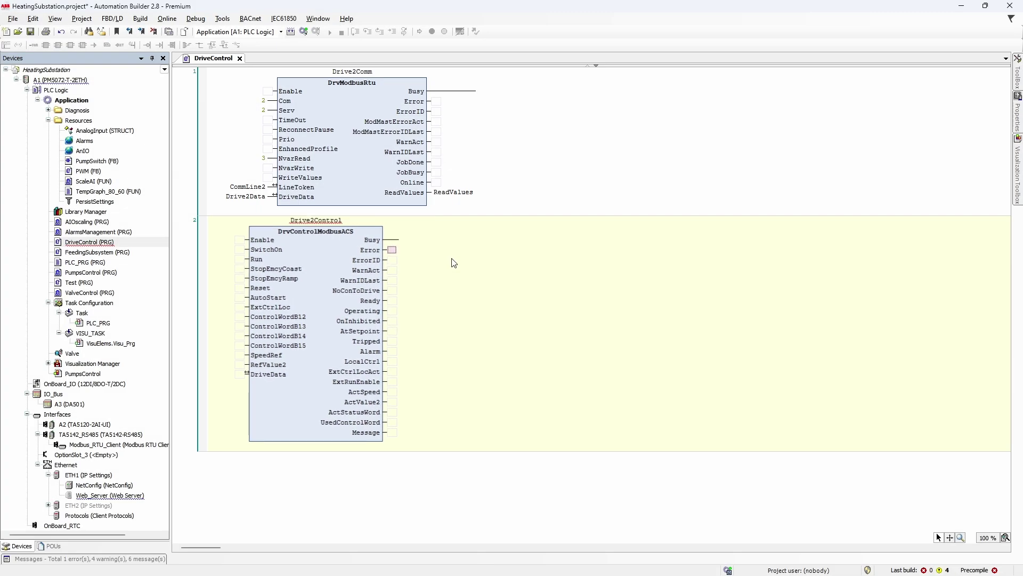
Assign Drive2Data to the DriveData input of the Drive2Control block
{"action": "left_click", "coordinate": [244, 196]}
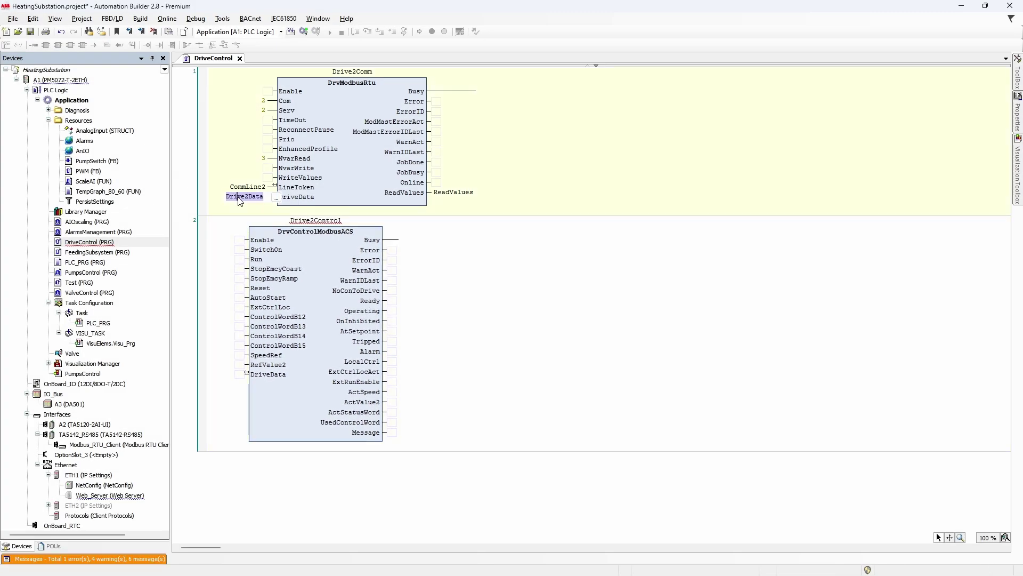
{"action": "left_click", "coordinate": [238, 374]}
{"action": "type", "text": "Drive2Data"}
{"action": "key", "text": "Return"}
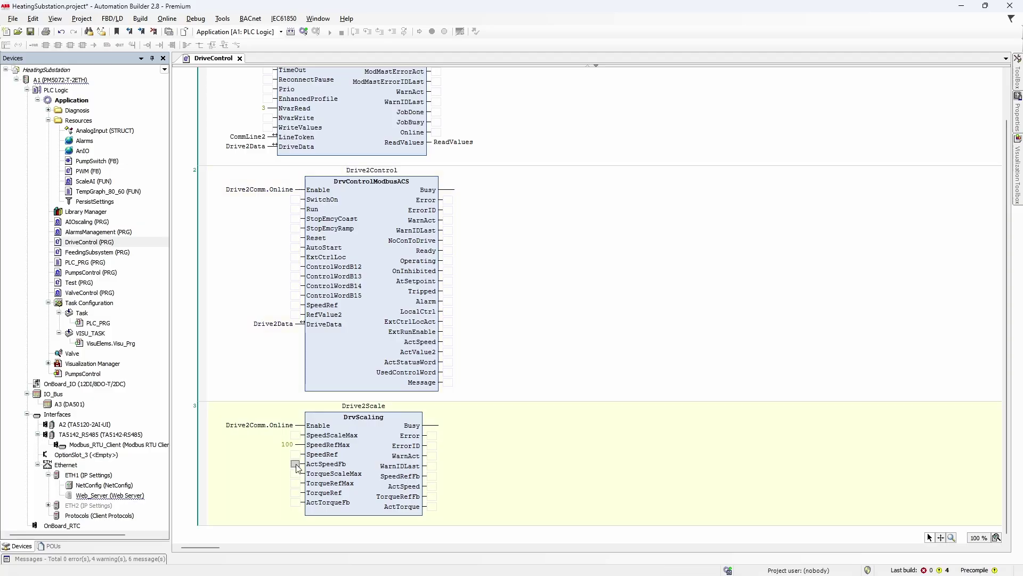
Assign Drive2Control.ActSpeed to the ActSpeedFb input of the Drive2Scale block
{"action": "left_click", "coordinate": [294, 464]}
{"action": "type", "text": "Drive2Control"}
{"action": "type", "text": "."}
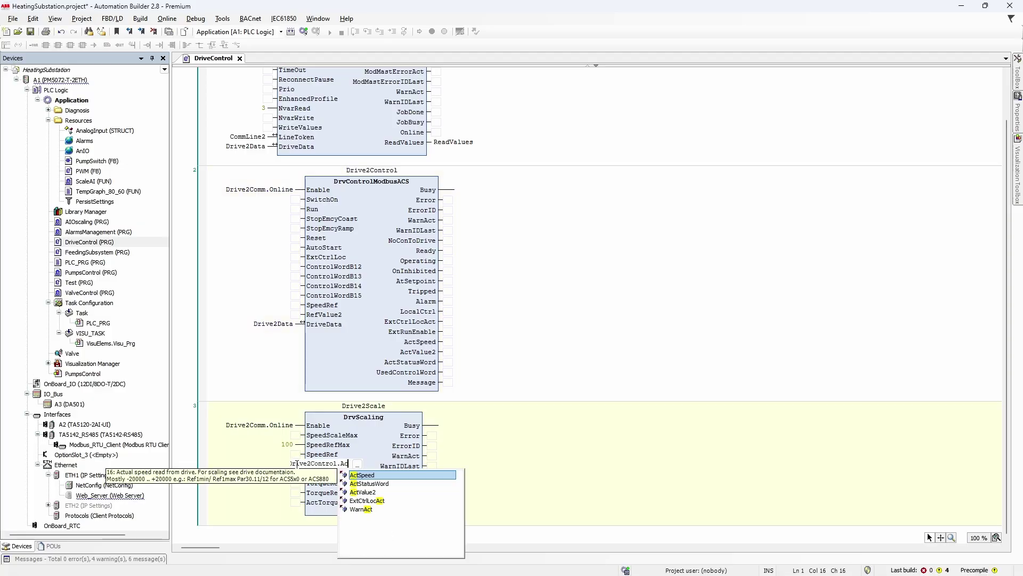
{"action": "key", "text": "Return"}
{"action": "key", "text": "Return"}
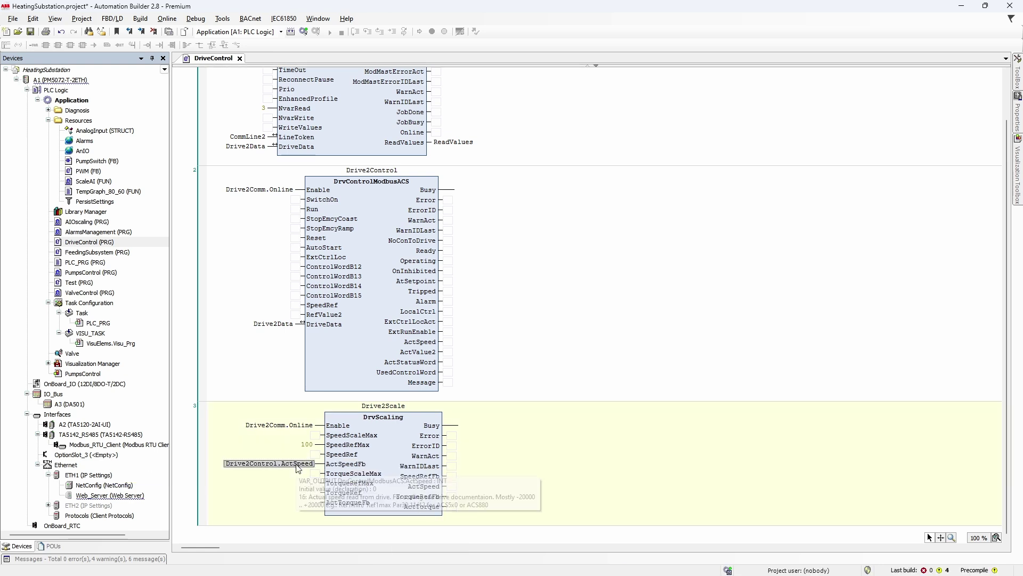
Assign Drive2Control.ActValue2 to the ActTorqueFb input of the Drive2Scale block
{"action": "left_click", "coordinate": [318, 502]}
{"action": "type", "text": "Drive2Control"}
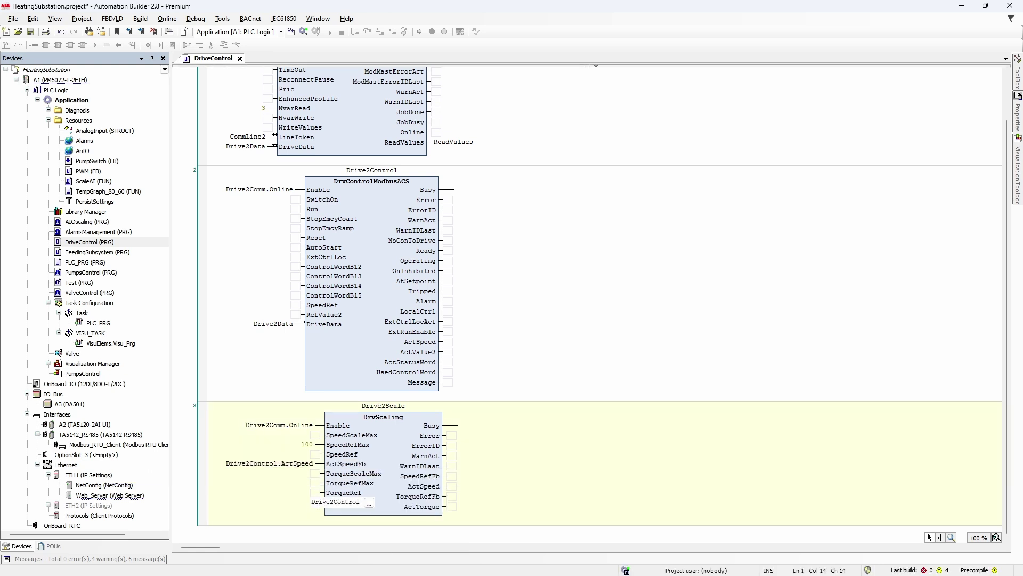
{"action": "type", "text": ".ActV"}
{"action": "key", "text": "Return"}
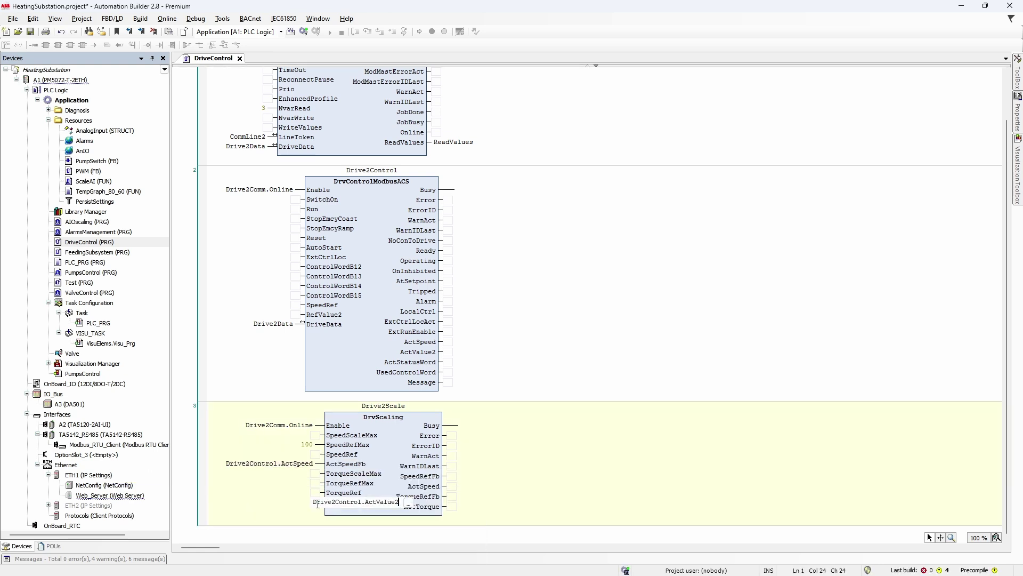
{"action": "key", "text": "Return"}
Assign Drive2Scale.SpeedRefFb to the SpeedRef input of the Drive2Control block
{"action": "left_click", "coordinate": [293, 304]}
{"action": "type", "text": "Drive2Scale.Spee"}
{"action": "key", "text": "Down"}
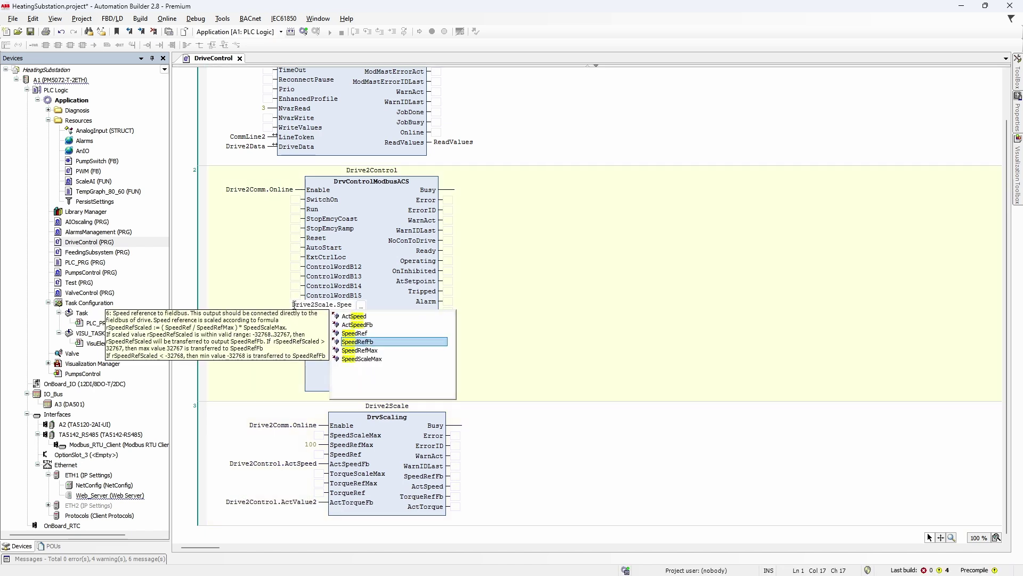
{"action": "key", "text": "Return"}
{"action": "key", "text": "Return"}
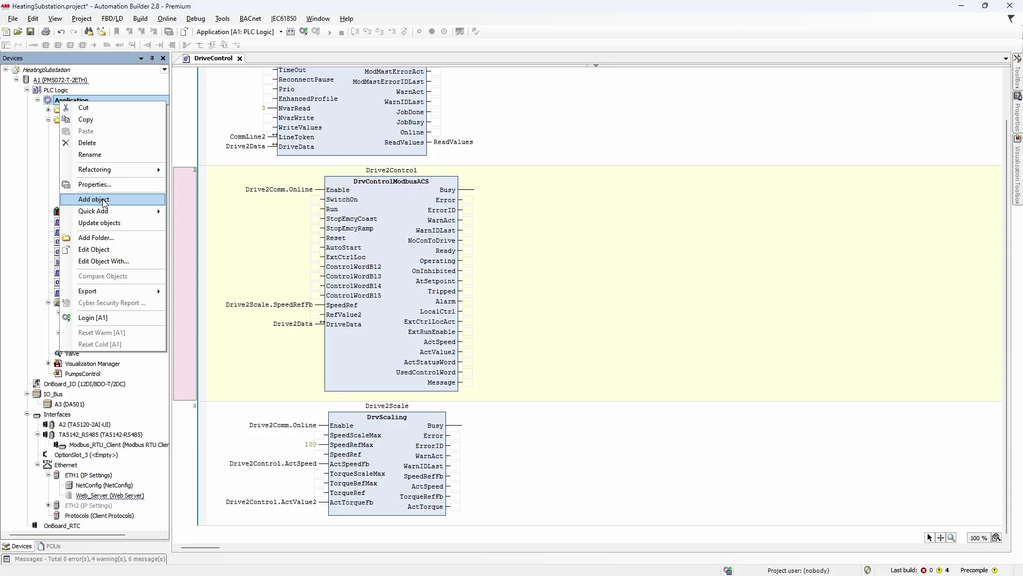
Add a visualization object named DriveControl to the application
{"action": "left_click", "coordinate": [225, 237]}
{"action": "scroll", "coordinate": [533, 320], "scroll_direction": "down", "scroll_amount": 5}
{"action": "left_click", "coordinate": [501, 383]}
{"action": "left_click", "coordinate": [573, 415]}
{"action": "type", "text": "DriveControl"}
{"action": "key", "text": "Return"}
Place the VisuDrvModbusRtu element from the AC500_Drives category on the empty DriveControl visualization
{"action": "mouse_move", "coordinate": [1018, 157]}
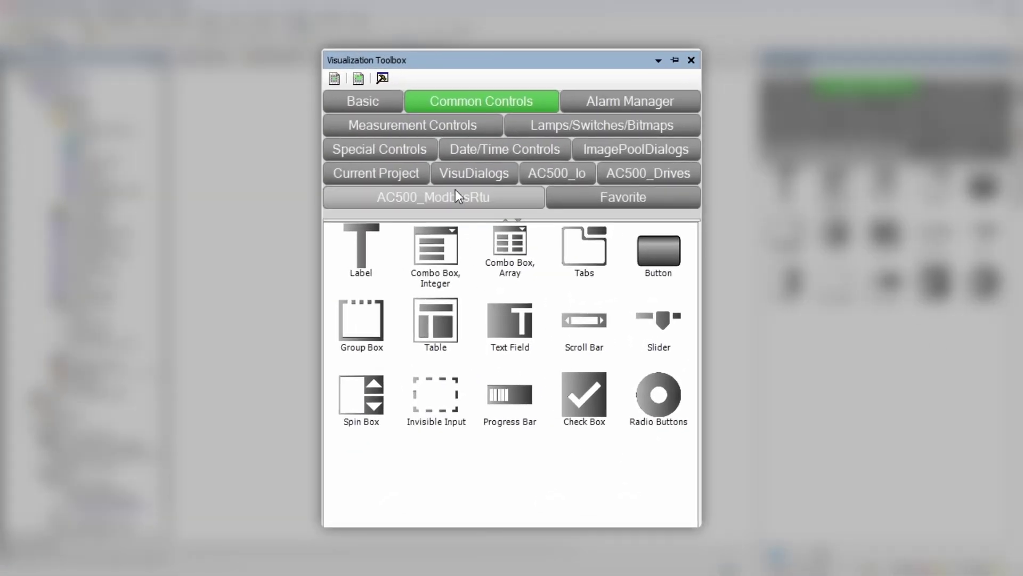
{"action": "left_click", "coordinate": [835, 148]}
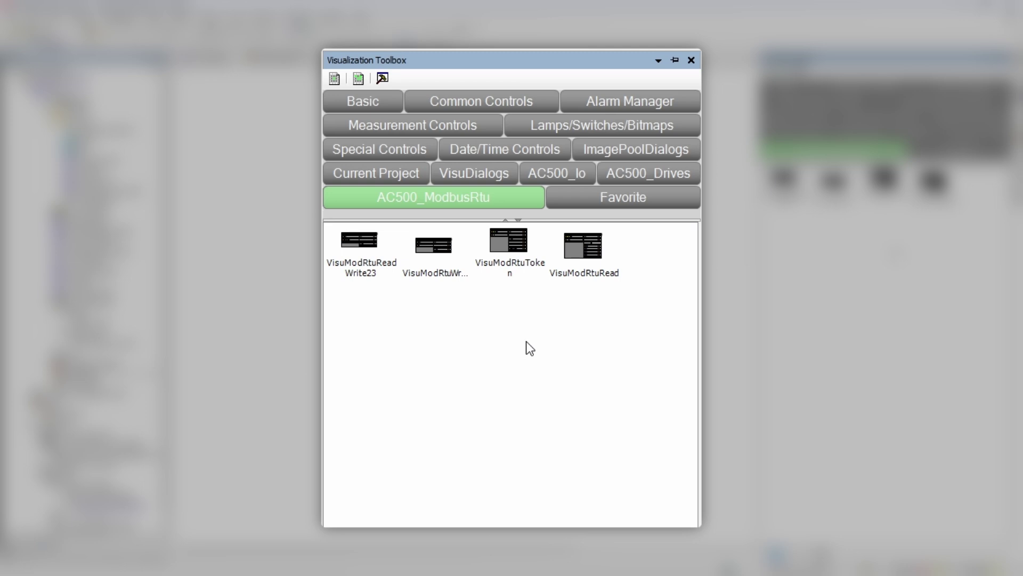
{"action": "left_click", "coordinate": [633, 179]}
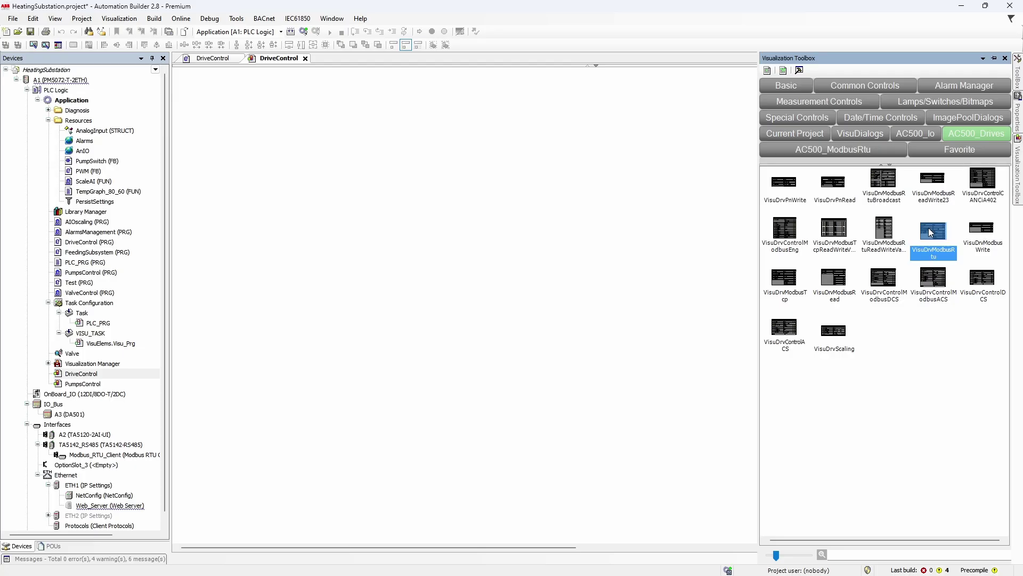
{"action": "left_click_drag", "start_coordinate": [278, 146], "coordinate": [277, 143]}
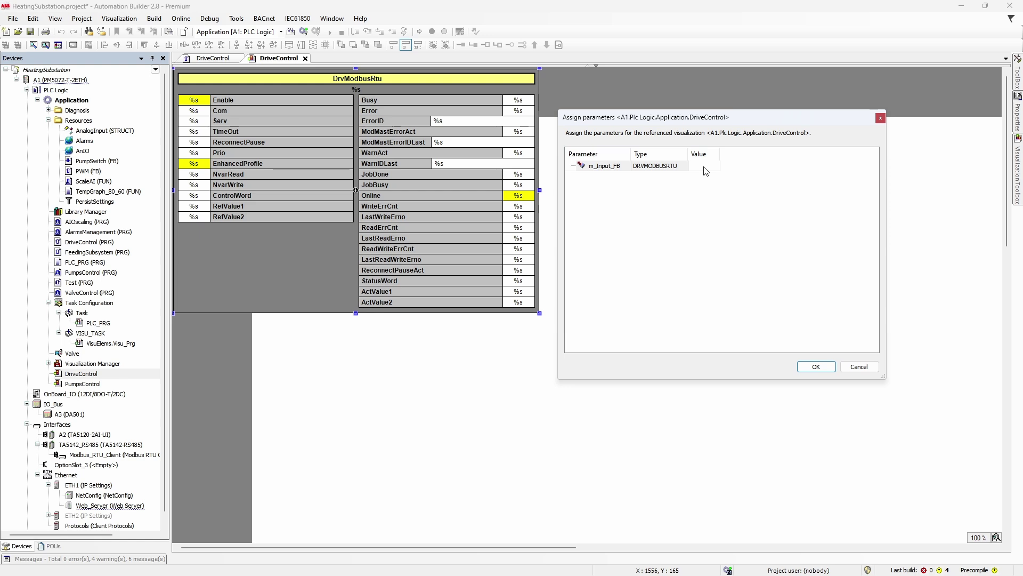
Assign DriveControl.Drive2Comm to the m_Input_FB parameter of the DrvModbusRtu element
{"action": "left_click", "coordinate": [704, 166]}
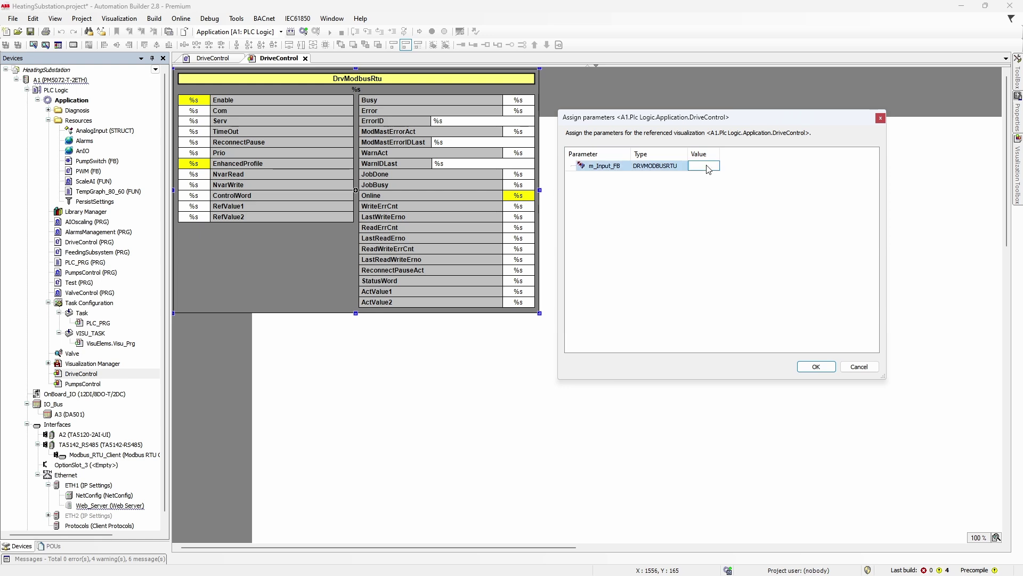
{"action": "left_click", "coordinate": [710, 169]}
{"action": "left_click", "coordinate": [713, 166]}
{"action": "left_click", "coordinate": [652, 126]}
{"action": "left_click", "coordinate": [688, 139]}
{"action": "left_click", "coordinate": [849, 416]}
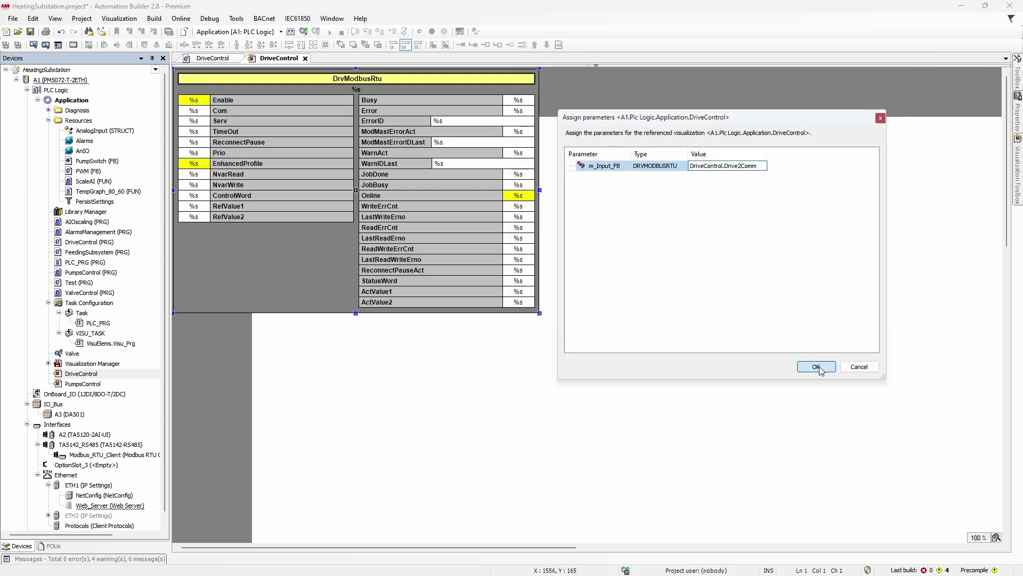
{"action": "left_click", "coordinate": [808, 366]}
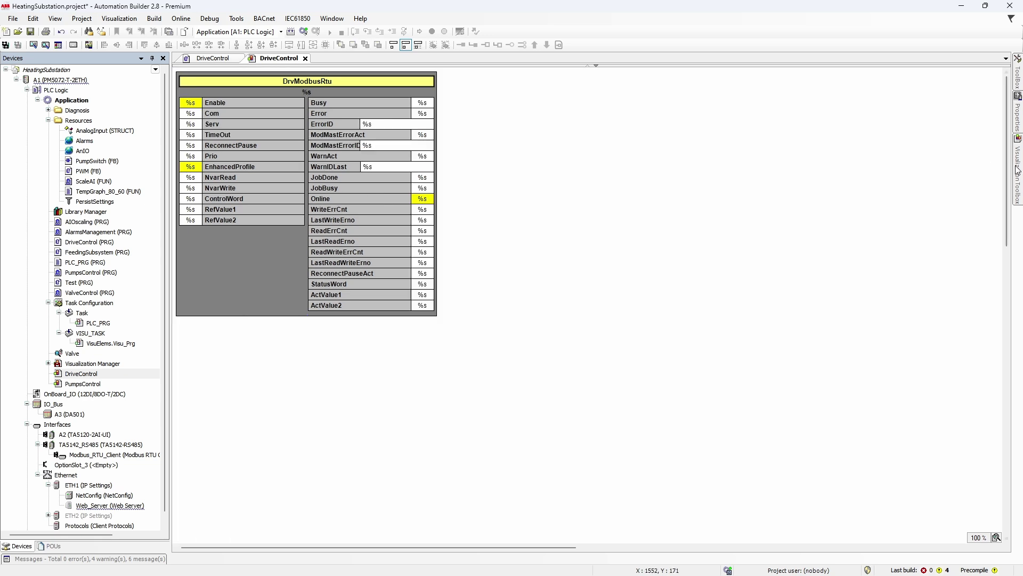
Add the VisuDrvControlModbusACS and VisuDrvScaling elements for Drive2Control and Drive2Scale beside and below the DrvModbusRtu element
{"action": "left_click", "coordinate": [1017, 171]}
{"action": "left_click_drag", "start_coordinate": [785, 290], "coordinate": [641, 229]}
{"action": "left_click", "coordinate": [810, 338]}
{"action": "left_click_drag", "start_coordinate": [784, 309], "coordinate": [392, 345]}
{"action": "left_click_drag", "start_coordinate": [480, 397], "coordinate": [438, 397]}
{"action": "left_click", "coordinate": [541, 411]}
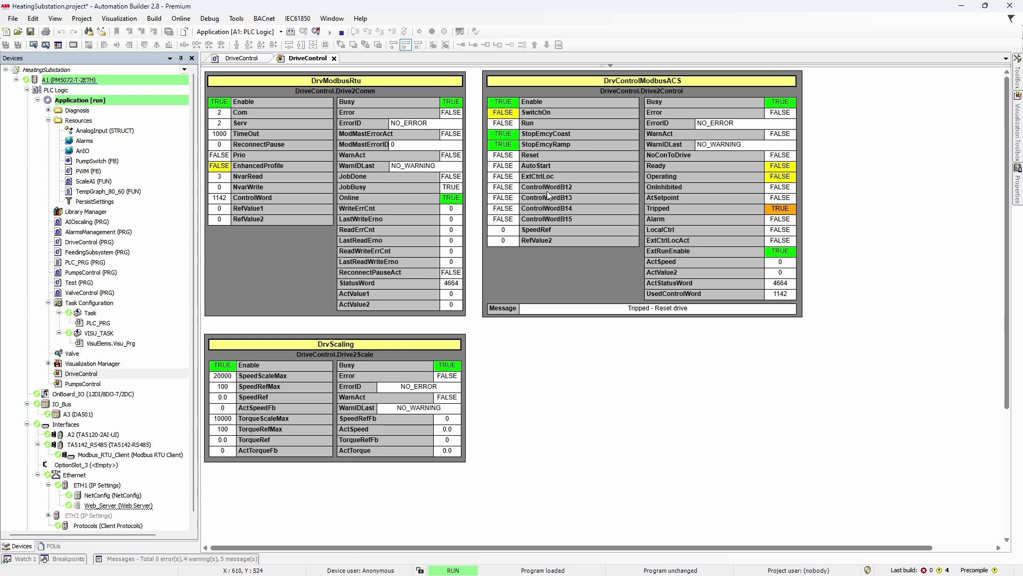
Set SpeedRef to 50 in the running DrvScaling element
{"action": "left_click", "coordinate": [223, 397]}
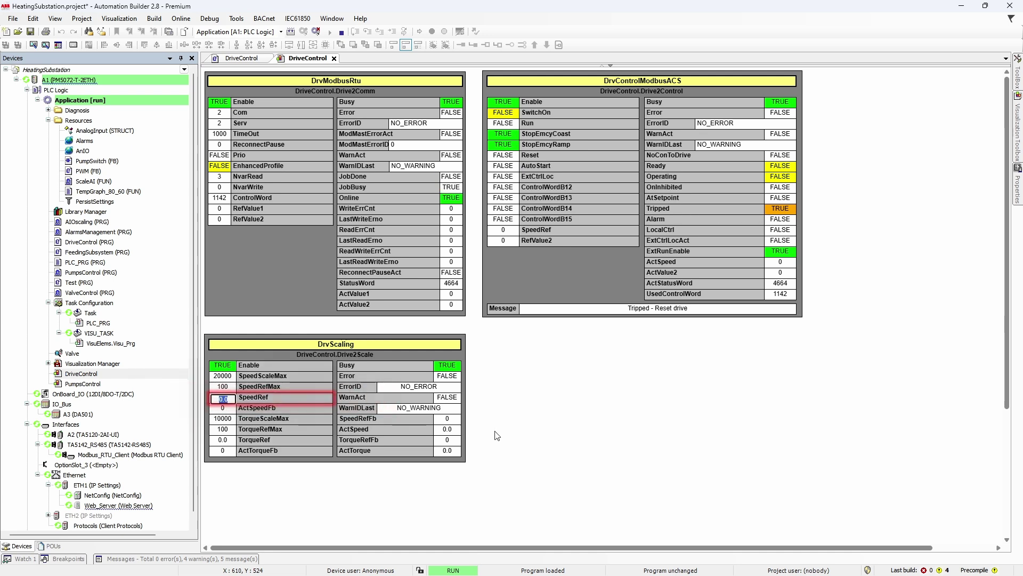
{"action": "type", "text": "50"}
{"action": "key", "text": "Return"}
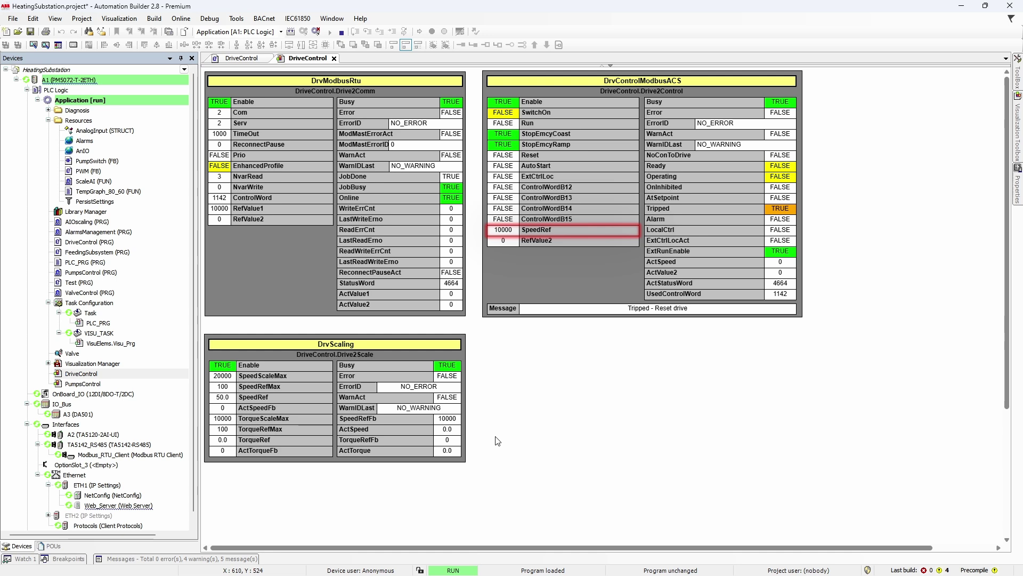
Reset the tripped drive and start it by activating SwitchOn and Run of Drive2Control, releasing Reset at the end
{"action": "left_click", "coordinate": [503, 155]}
{"action": "left_click", "coordinate": [503, 114]}
{"action": "left_click", "coordinate": [504, 124]}
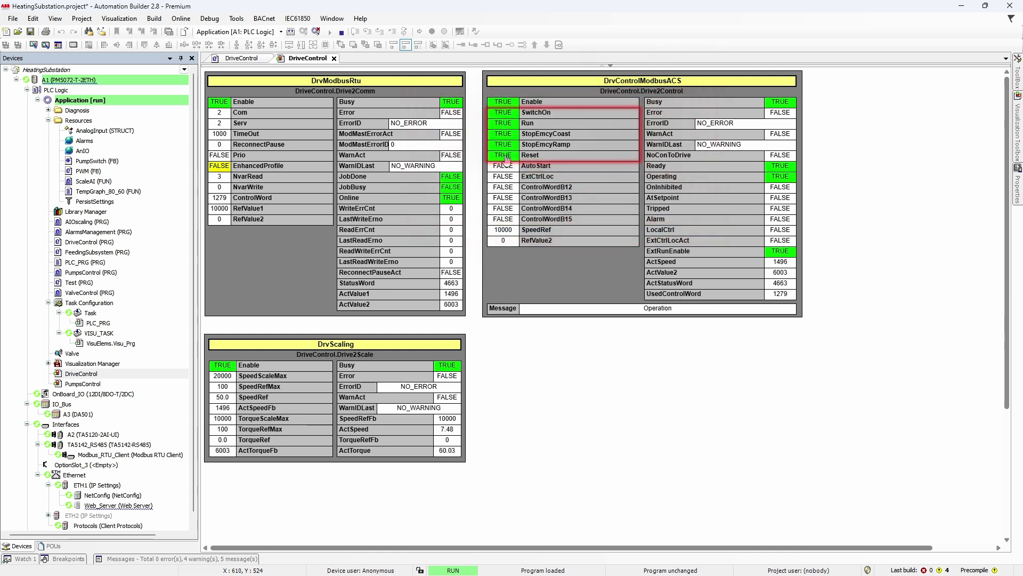
{"action": "left_click", "coordinate": [505, 156]}
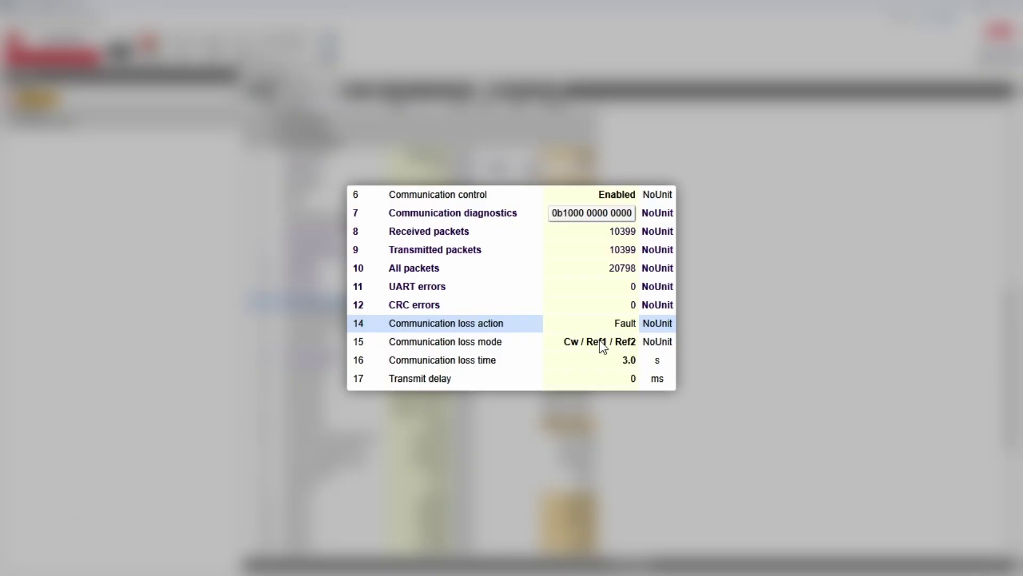
In the drive's parameter list, set Communication loss mode to Any message and apply Refresh settings under Communication control
{"action": "left_click", "coordinate": [619, 341]}
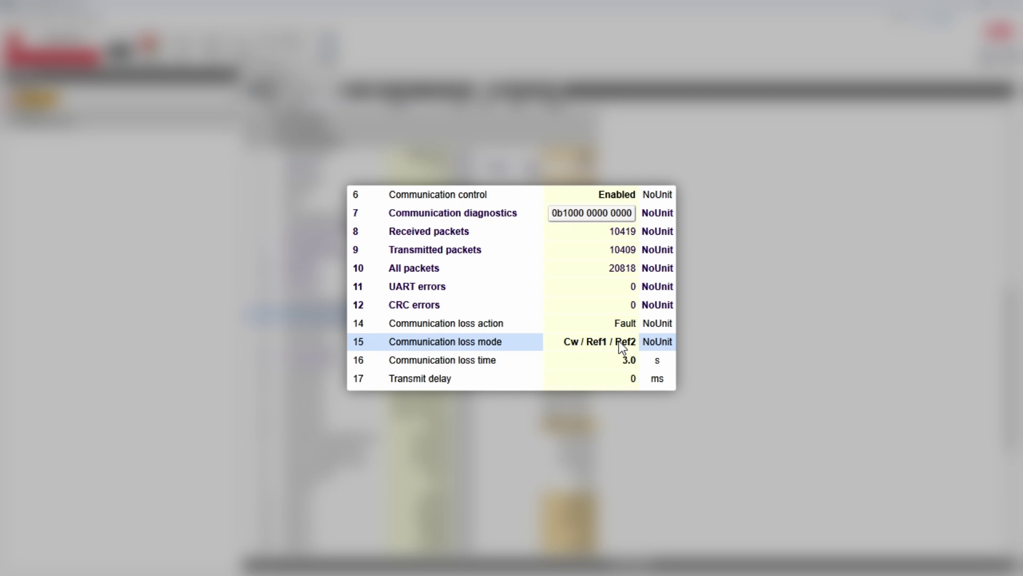
{"action": "left_click", "coordinate": [619, 340]}
{"action": "left_click", "coordinate": [587, 358]}
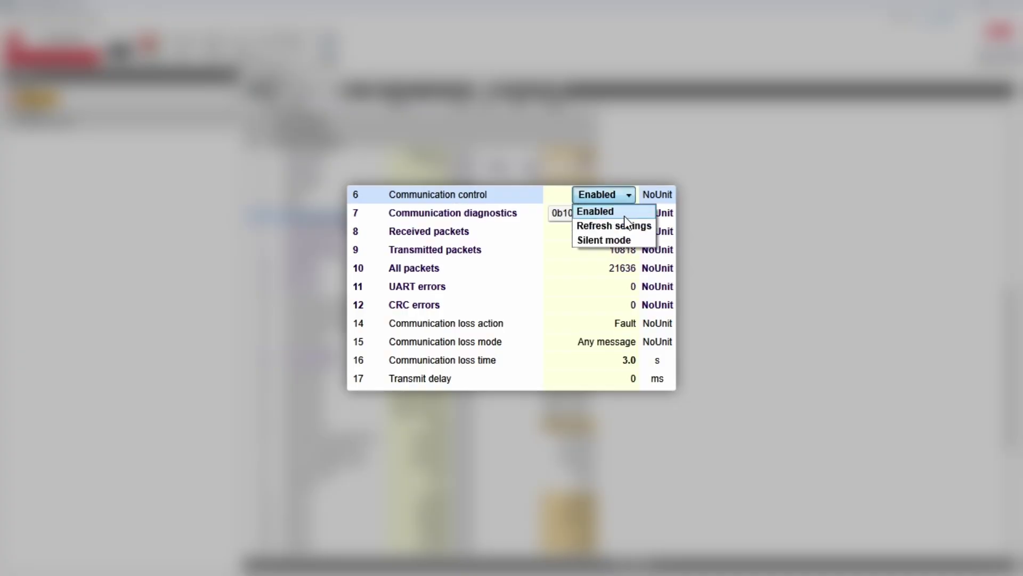
{"action": "left_click", "coordinate": [625, 220]}
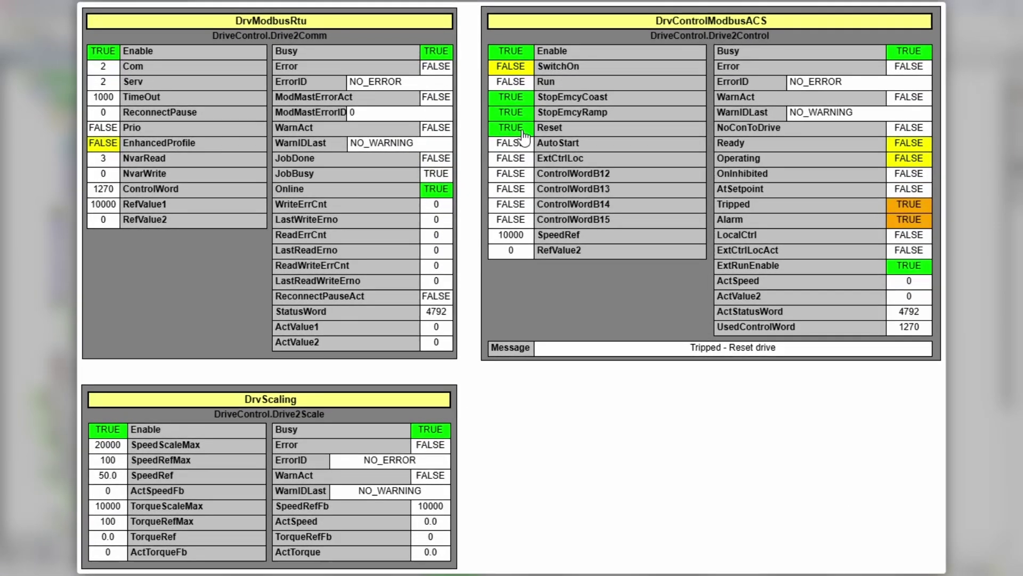
Toggle the Reset input of Drive2Control in the drive visualization
{"action": "left_click", "coordinate": [522, 129]}
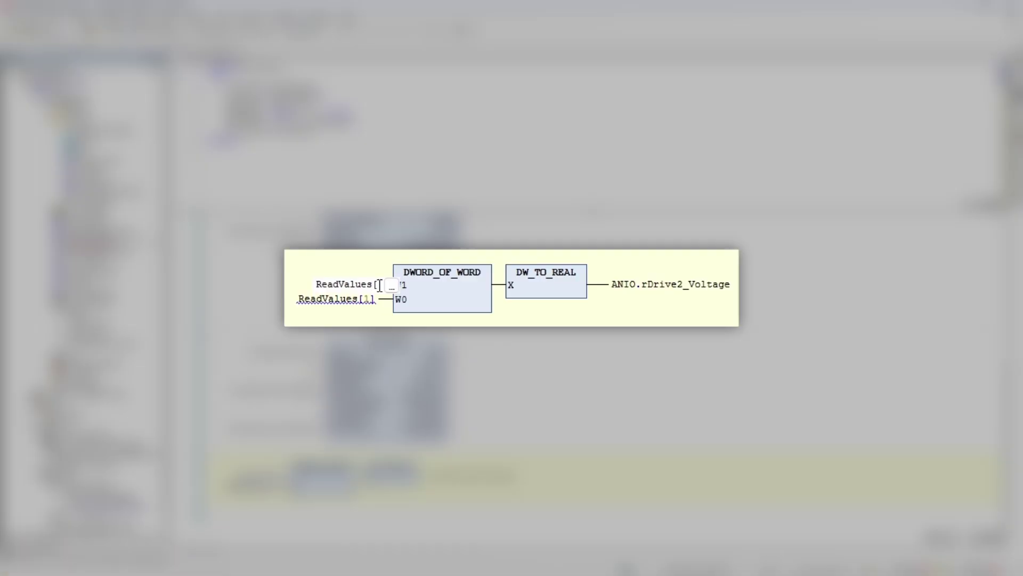
Complete the ReadValues array element reference at the W1 input of the DWORD_OF_WORD block
{"action": "type", "text": "0]"}
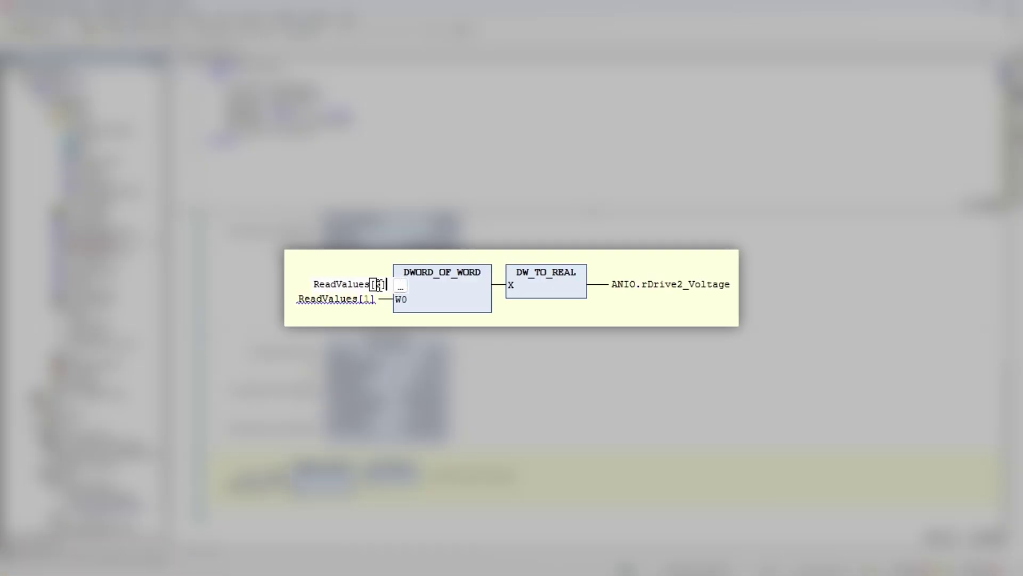
{"action": "key", "text": "Return"}
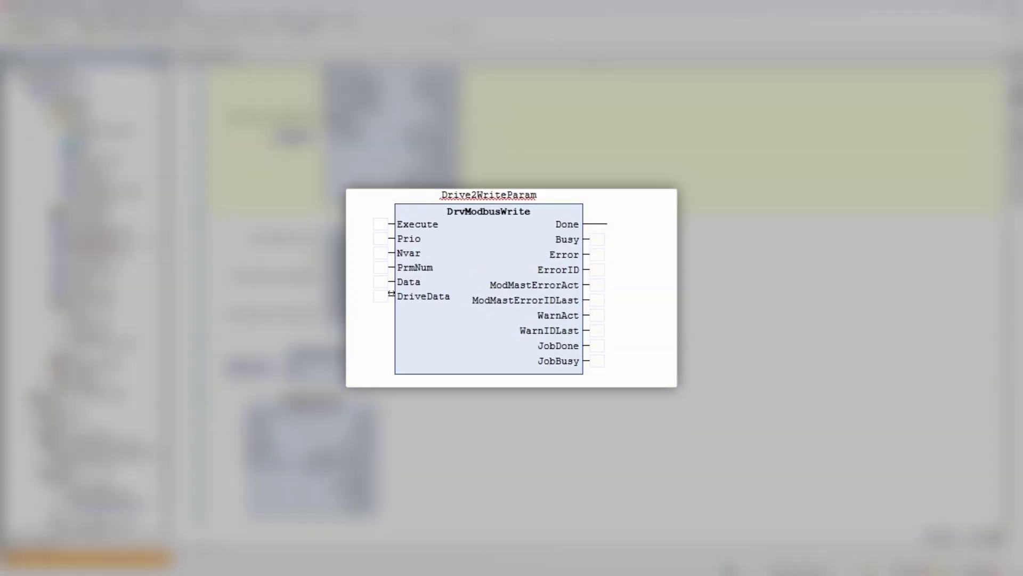
Assign Drive2Data to the DriveData input of the Drive2WriteParam block
{"action": "left_click", "coordinate": [381, 296]}
{"action": "type", "text": "Drive2Data."}
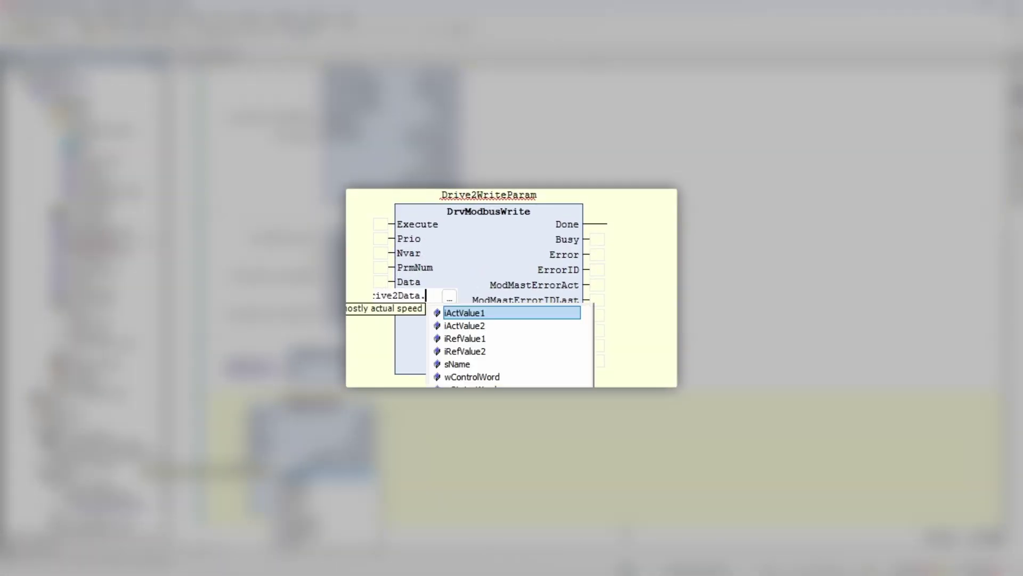
{"action": "key", "text": "BackSpace"}
{"action": "key", "text": "Return"}
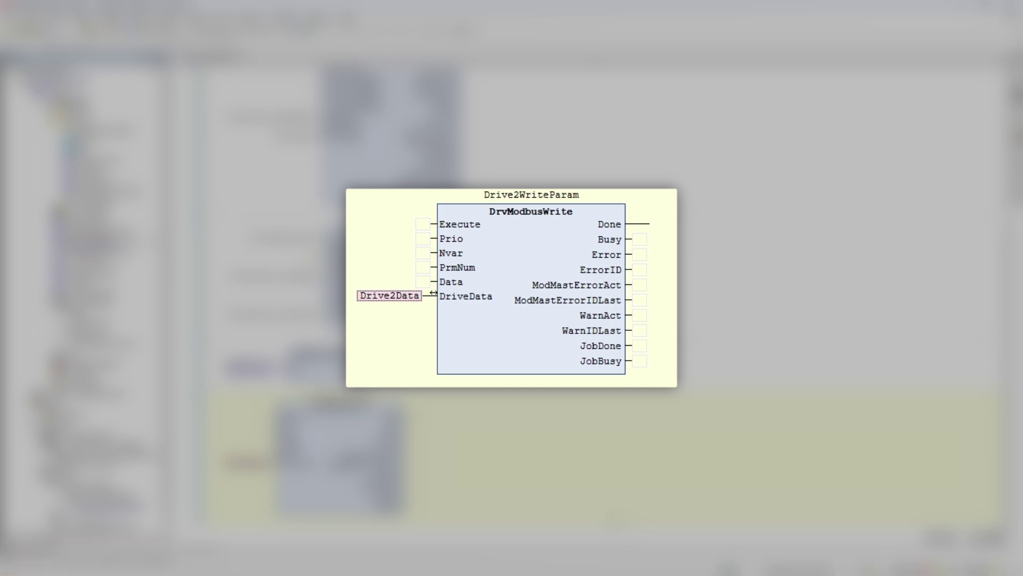
Open the Nvar input of the Drive2WriteParam block for editing
{"action": "left_click", "coordinate": [419, 252]}
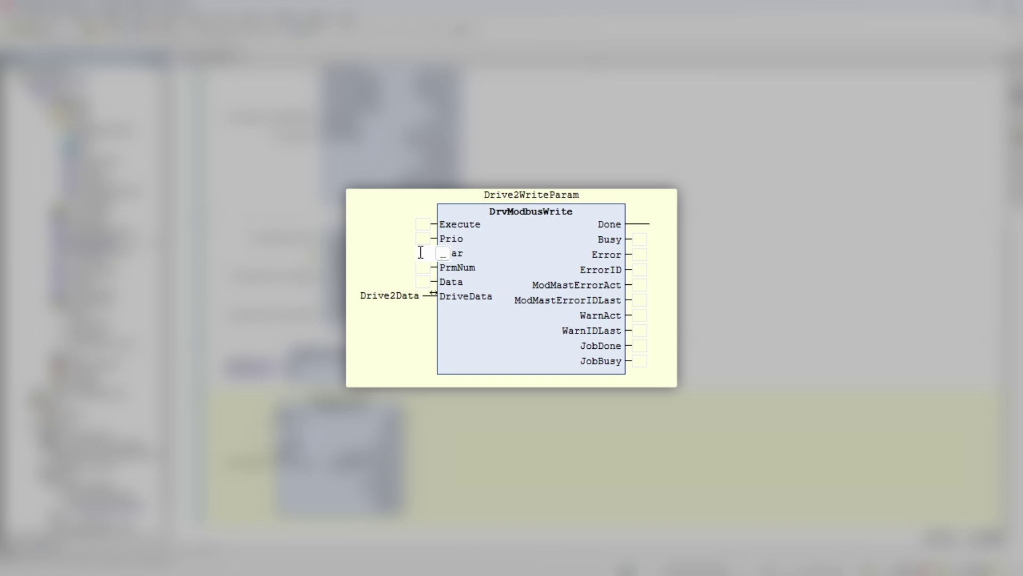